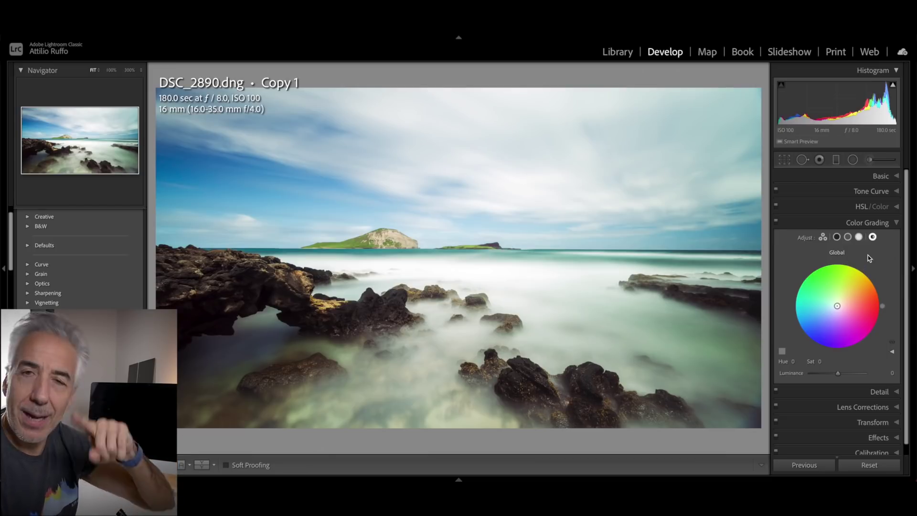
# Color grade the shadows with a warm orange tint at Hue 22 and Saturation 21
pyautogui.click(837, 237)
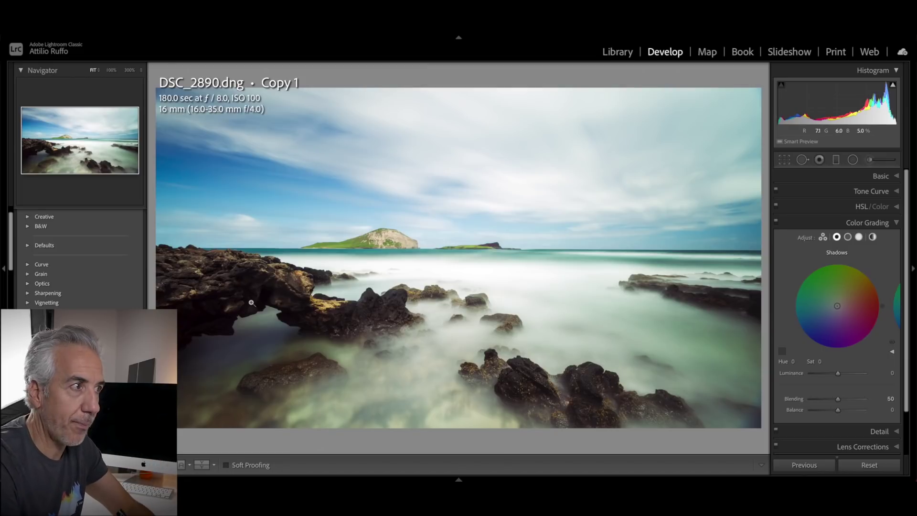
pyautogui.moveTo(808, 270); pyautogui.dragTo(846, 302)
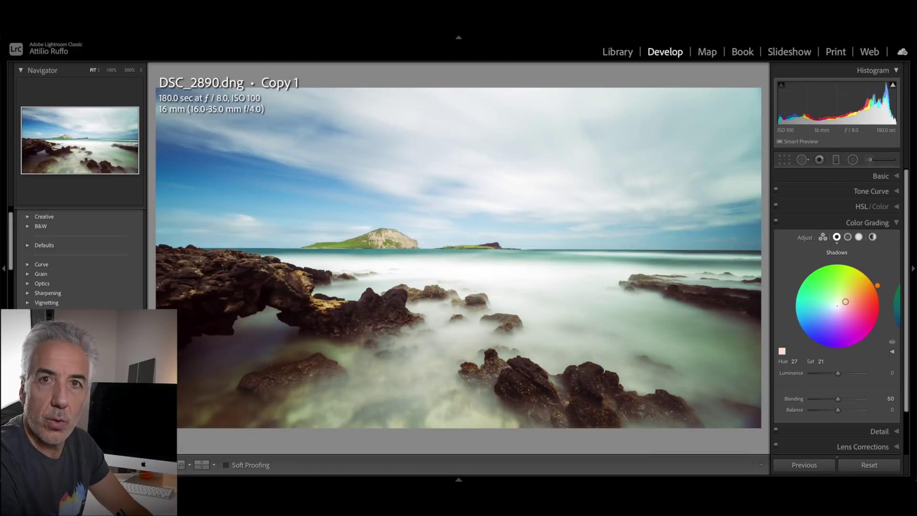
pyautogui.moveTo(845, 302); pyautogui.dragTo(864, 295)
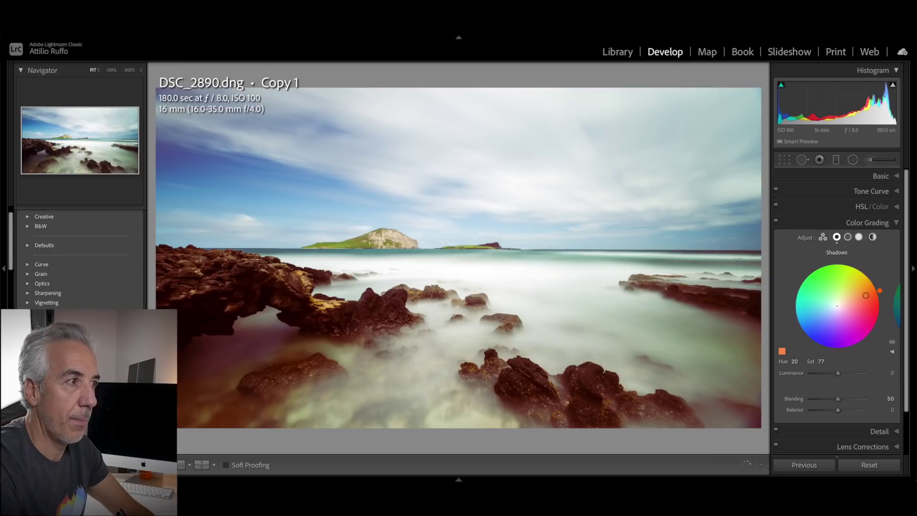
pyautogui.moveTo(865, 295); pyautogui.dragTo(845, 302)
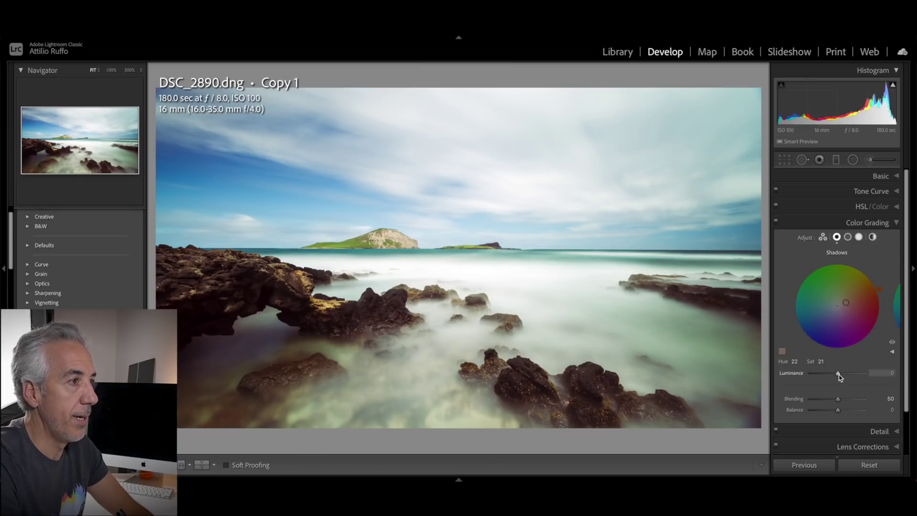
# Tint the midtones green at Hue 128 and Saturation 11, and set the midtones Luminance to +11
pyautogui.click(847, 237)
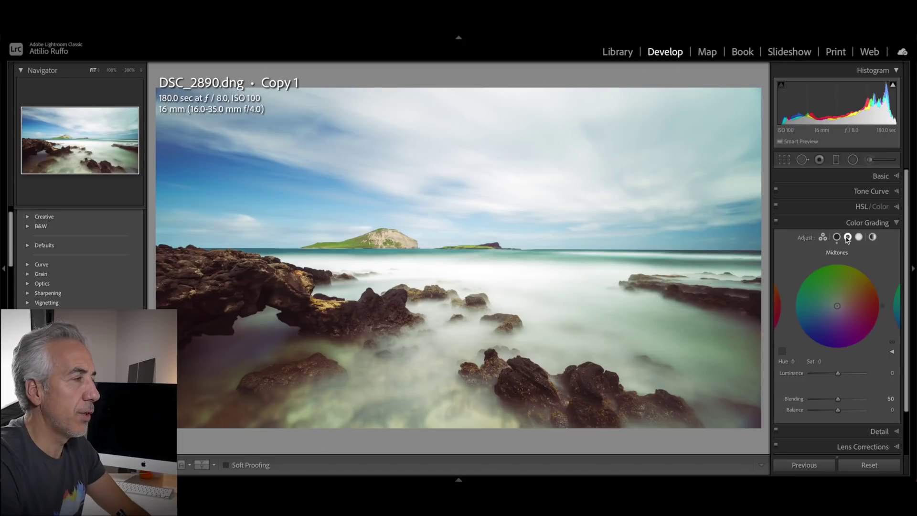
pyautogui.click(836, 307)
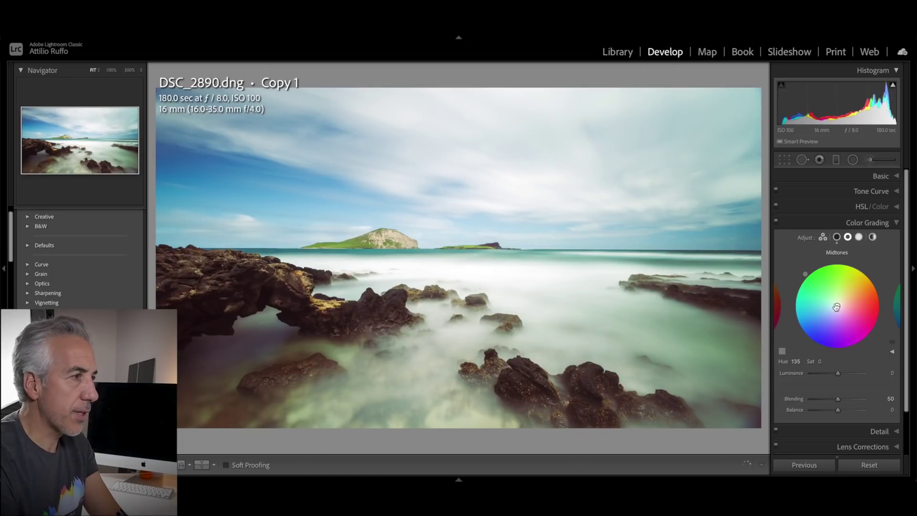
pyautogui.moveTo(836, 307); pyautogui.dragTo(834, 301)
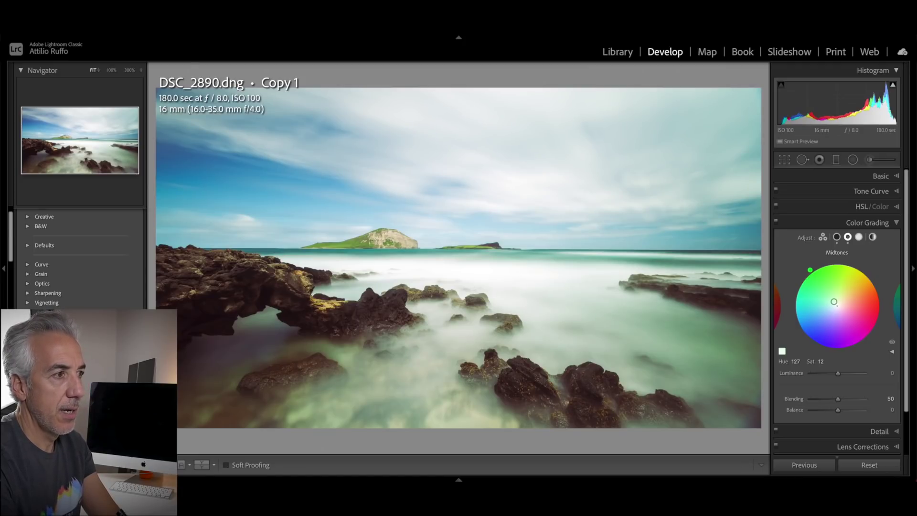
pyautogui.moveTo(833, 301); pyautogui.dragTo(833, 301)
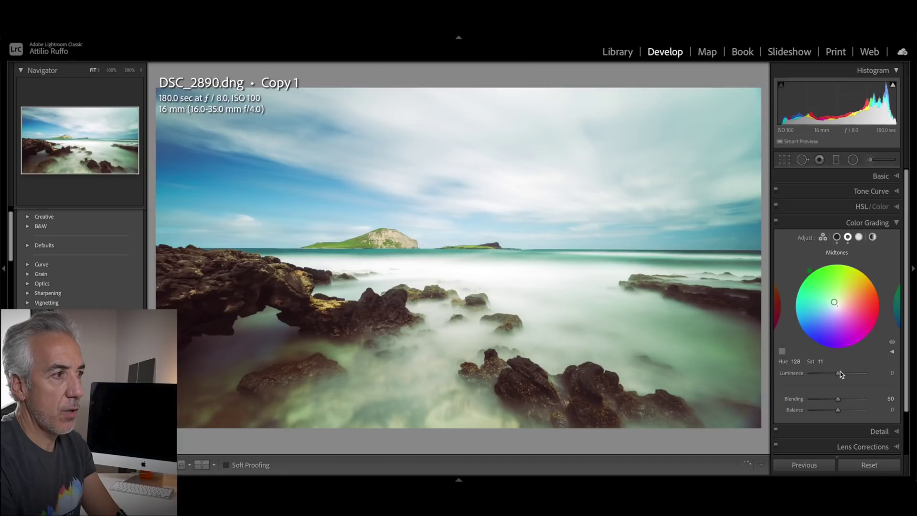
pyautogui.moveTo(842, 372); pyautogui.dragTo(842, 373)
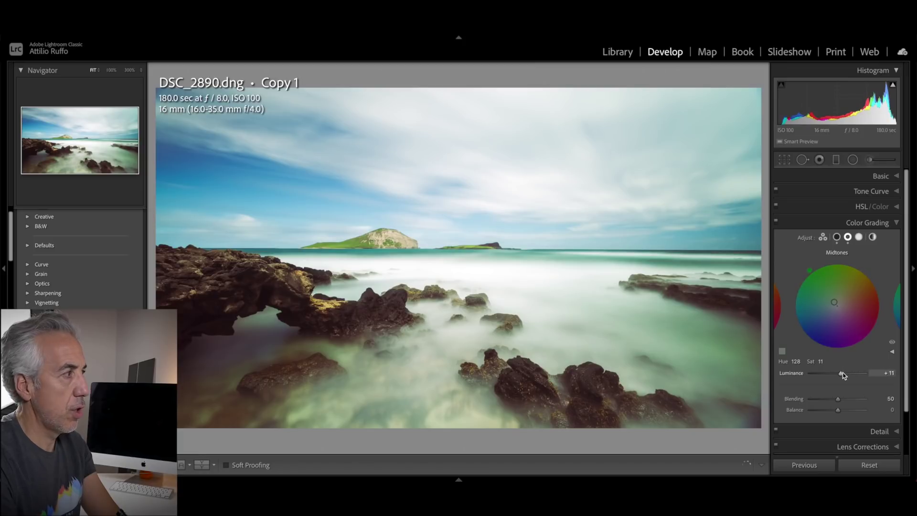
# Tint the highlights blue at Hue 201 and Saturation 21, and lower the highlights Luminance to -19
pyautogui.click(858, 237)
pyautogui.moveTo(836, 306); pyautogui.dragTo(830, 308)
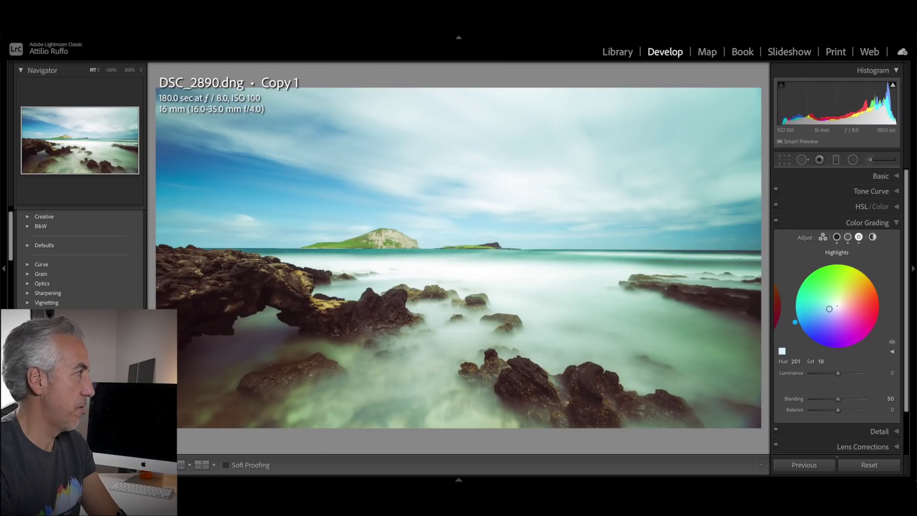
pyautogui.moveTo(829, 309); pyautogui.dragTo(828, 309)
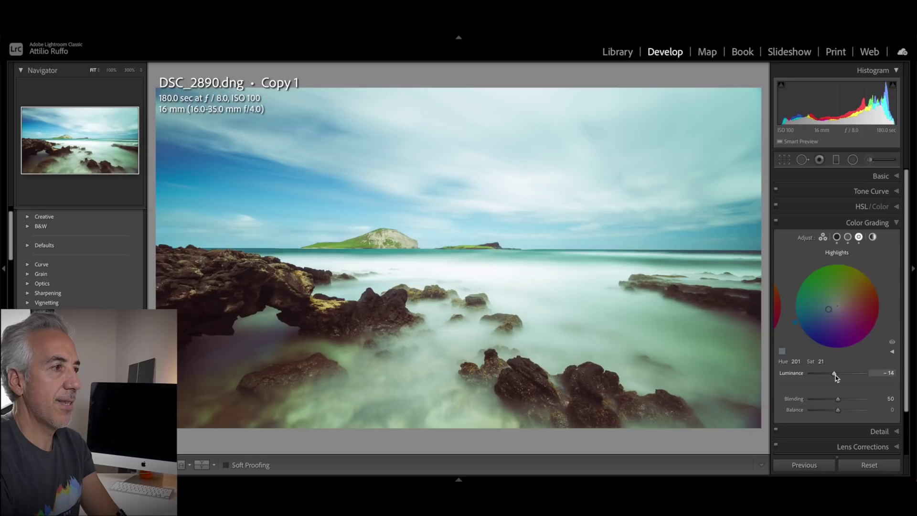
pyautogui.moveTo(838, 373); pyautogui.dragTo(832, 377)
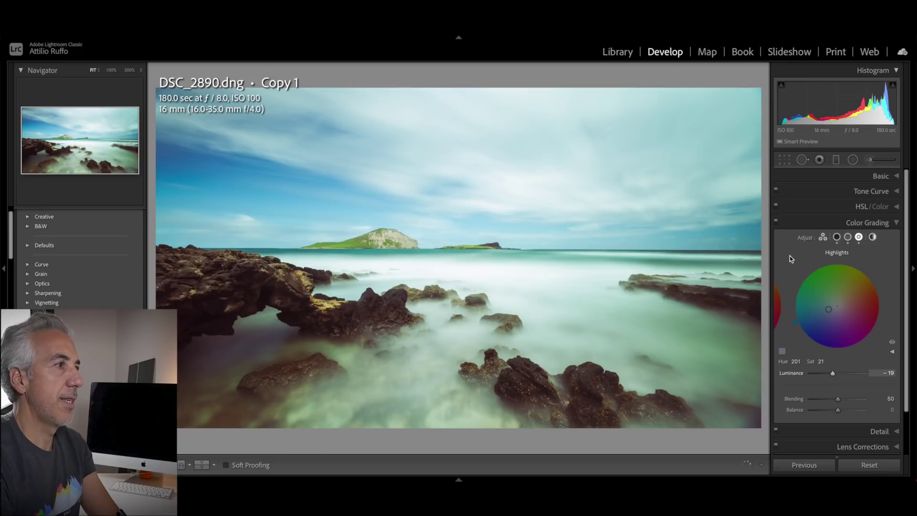
# Compare the photo with and without color grading, and reduce the midtones Saturation to 0
pyautogui.click(775, 223)
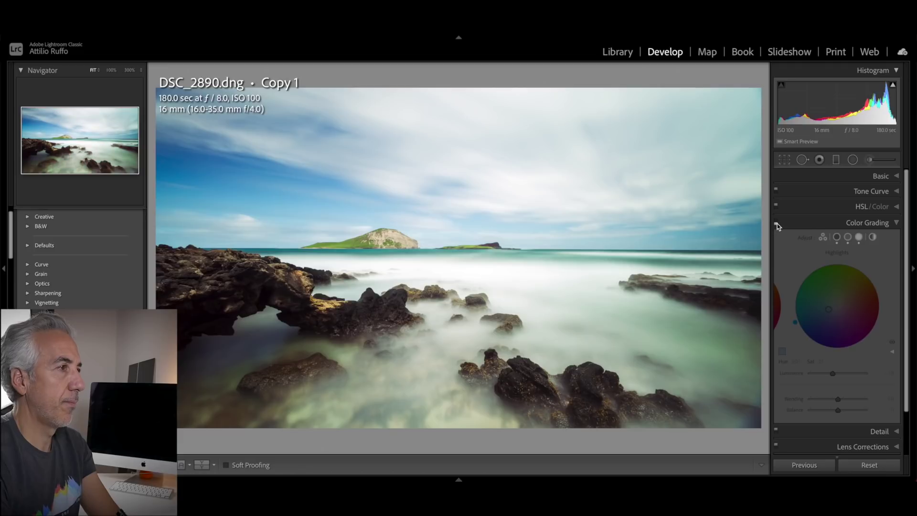
pyautogui.click(777, 224)
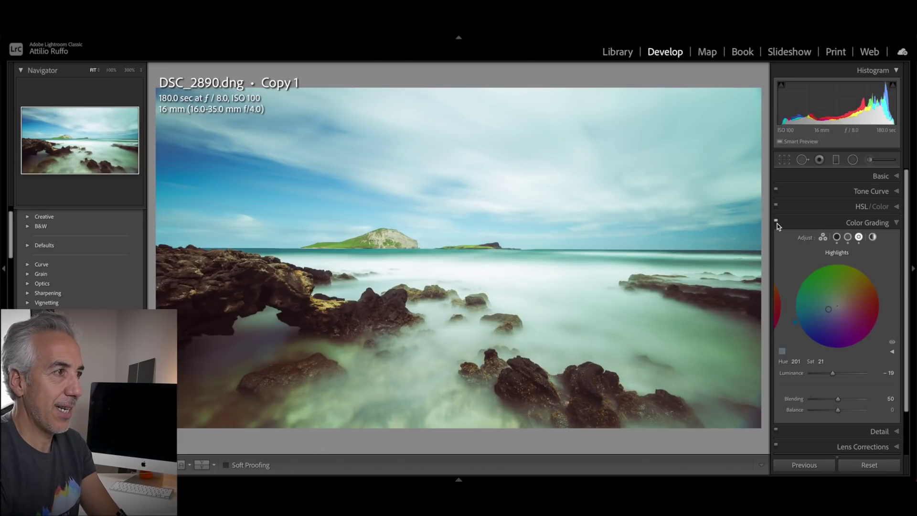
pyautogui.click(847, 238)
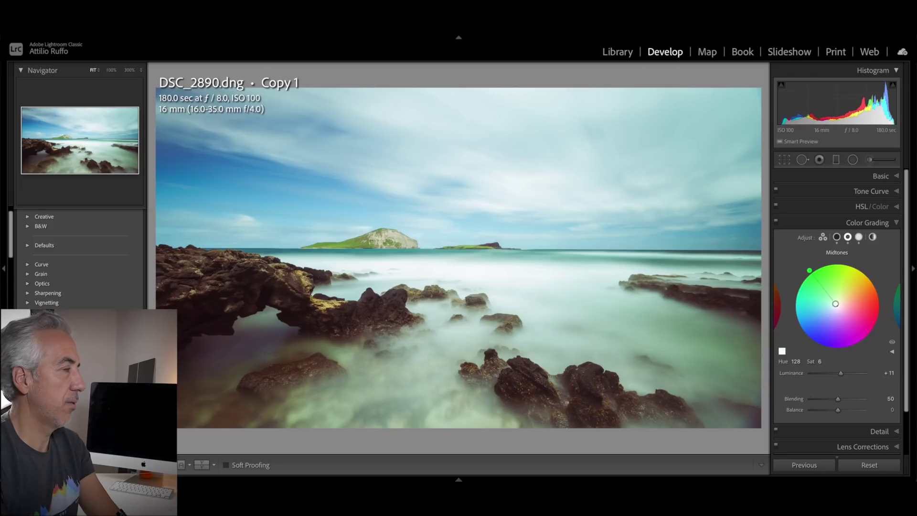
pyautogui.moveTo(835, 303); pyautogui.dragTo(837, 307)
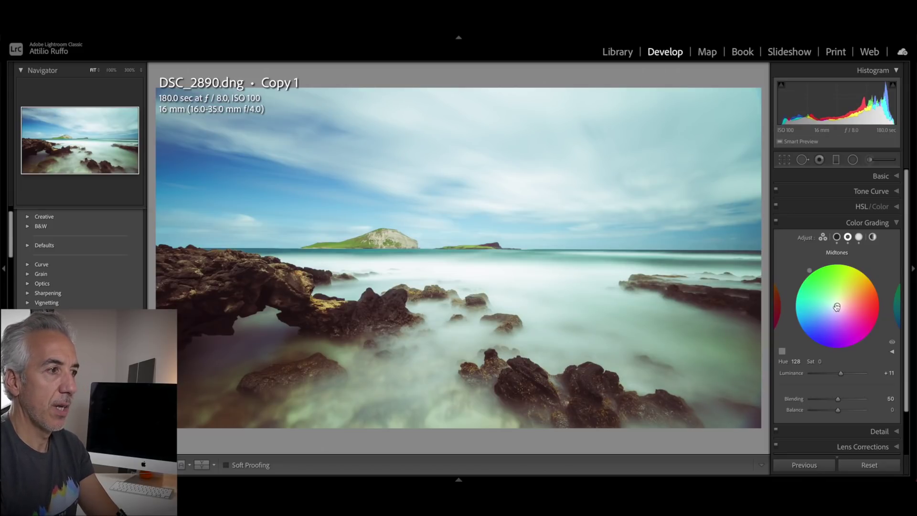
# Sharpen the photo with Amount 44, Radius 0.6 and Detail 96
pyautogui.click(883, 432)
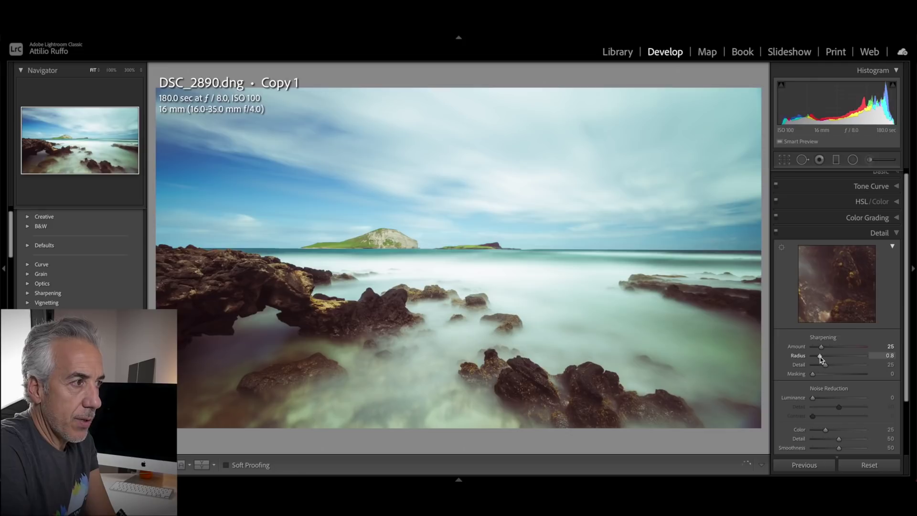
pyautogui.moveTo(821, 357); pyautogui.dragTo(862, 365)
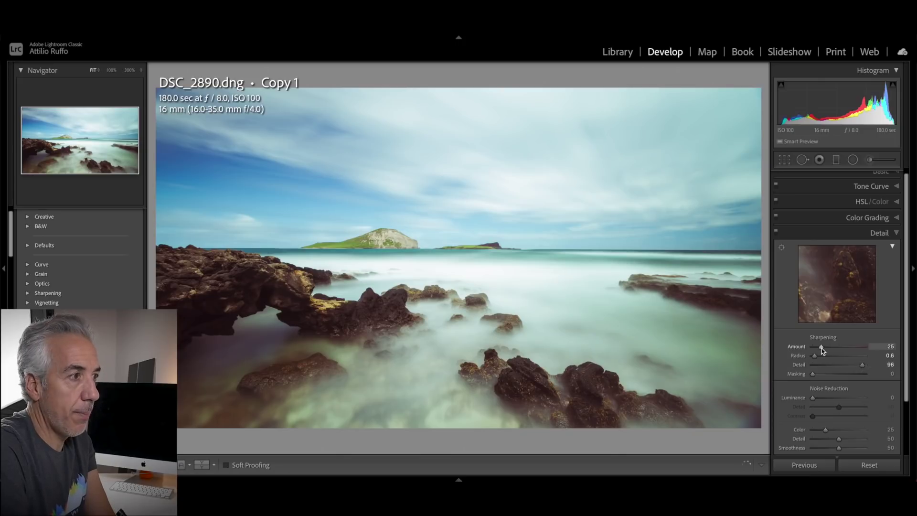
pyautogui.moveTo(820, 348); pyautogui.dragTo(828, 348)
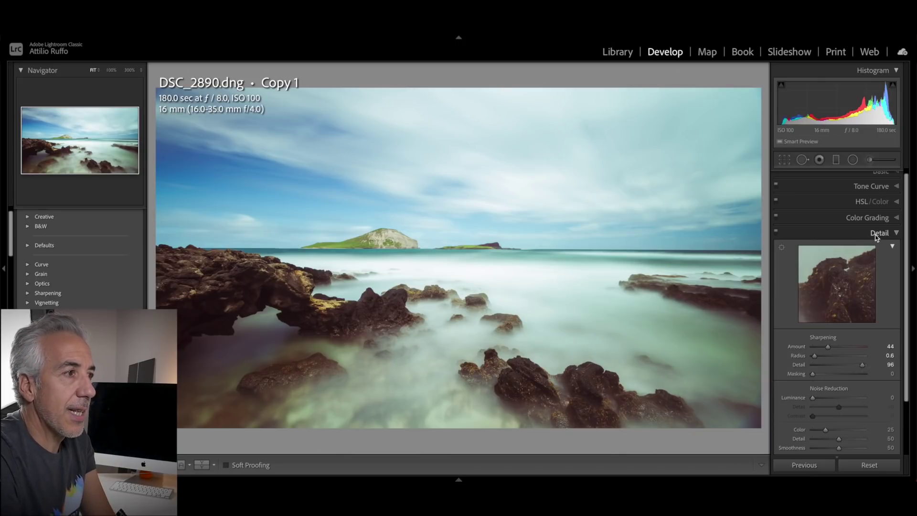
pyautogui.scroll(-5, 859, 334)
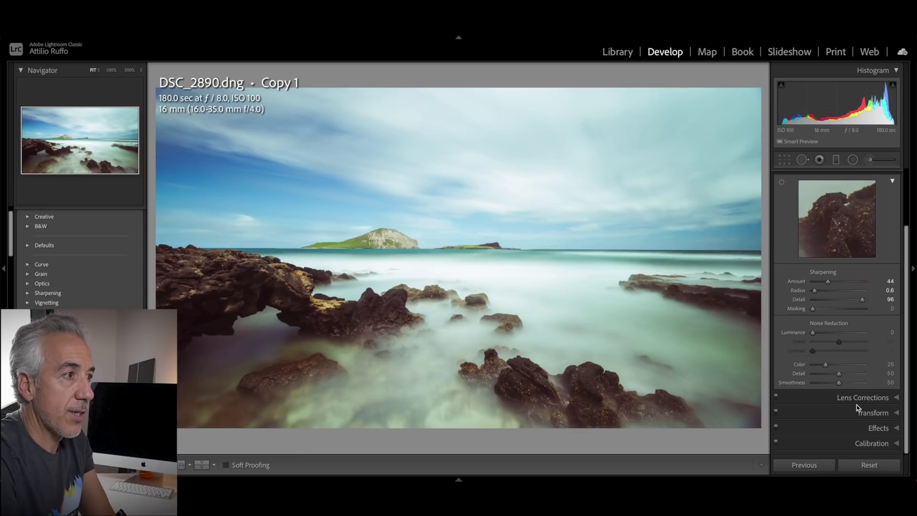
pyautogui.click(859, 402)
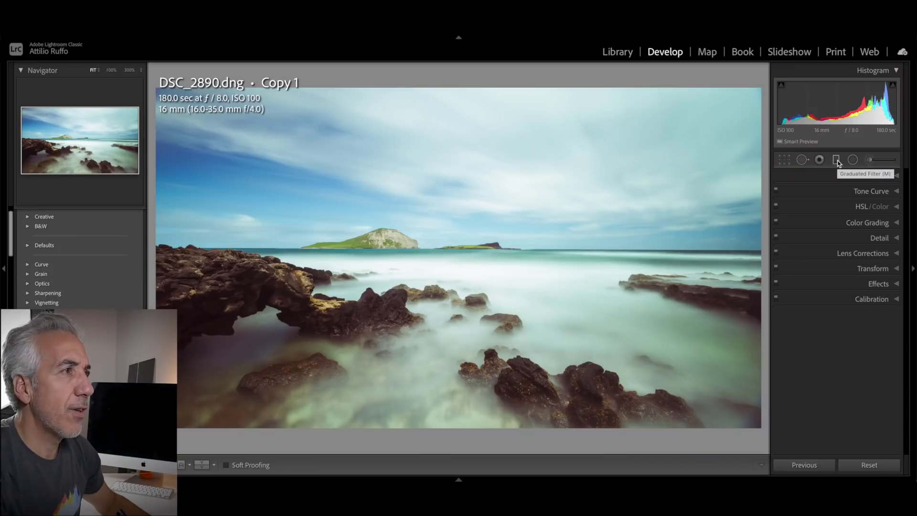
# Add a horizontal graduated filter from the top of the sky down to the foreground rocks, with Highlights at -74
pyautogui.click(836, 161)
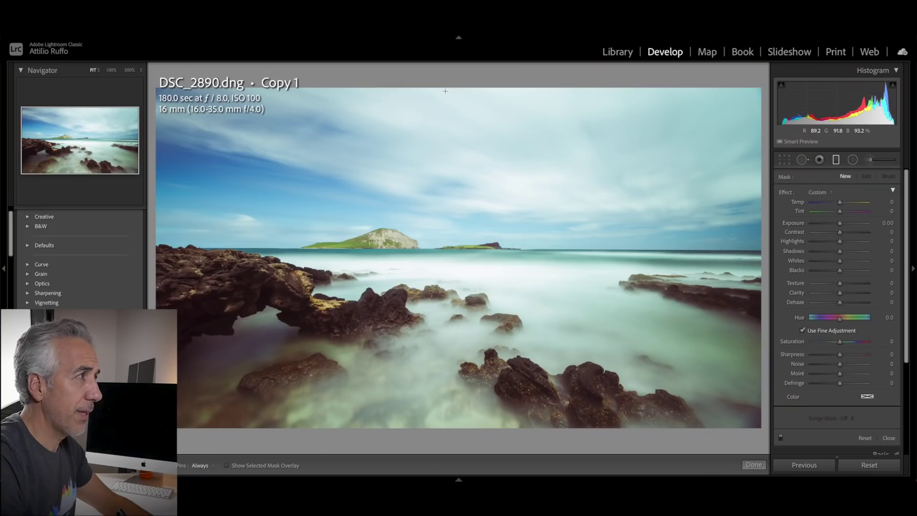
pyautogui.moveTo(445, 90); pyautogui.dragTo(433, 235)
pyautogui.moveTo(423, 278); pyautogui.dragTo(419, 372)
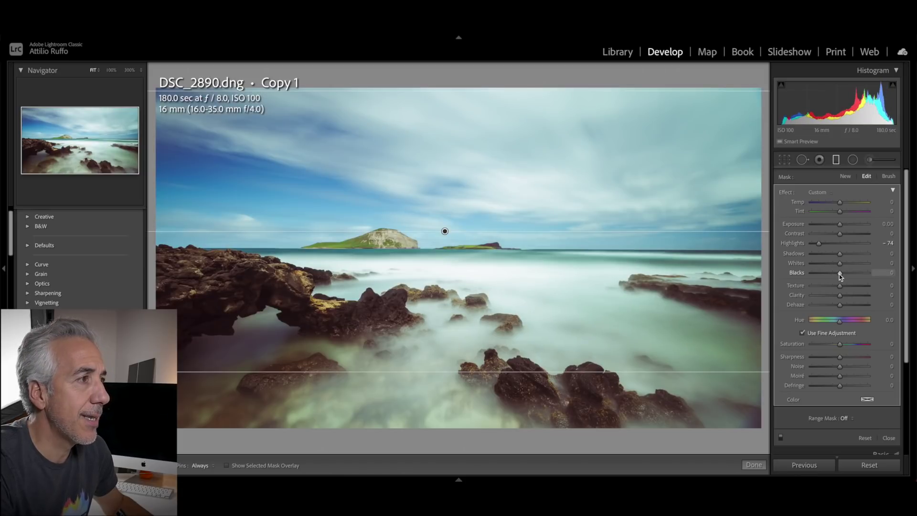
# Set the graduated filter's Contrast to 20, Blacks to -23, Texture to 11, Dehaze to 25 and Noise to -56, and finish it
pyautogui.moveTo(840, 273); pyautogui.dragTo(832, 273)
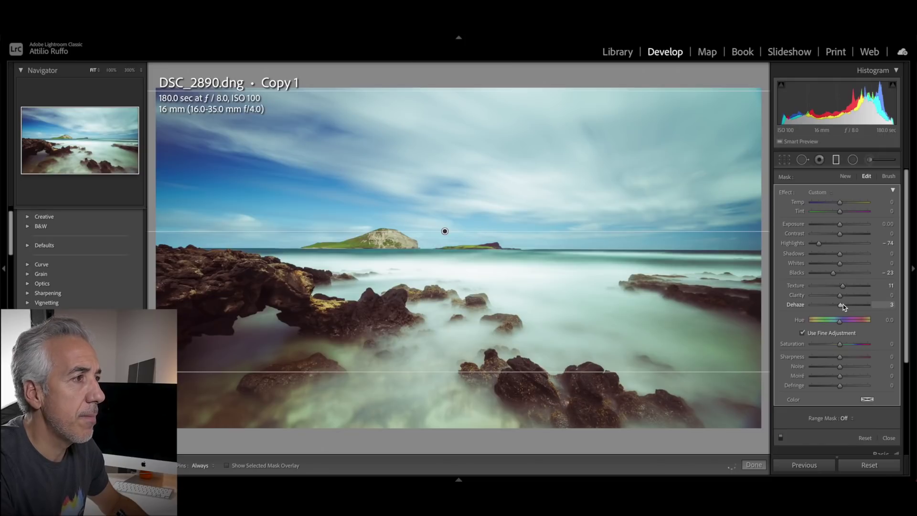
pyautogui.moveTo(843, 306); pyautogui.dragTo(848, 307)
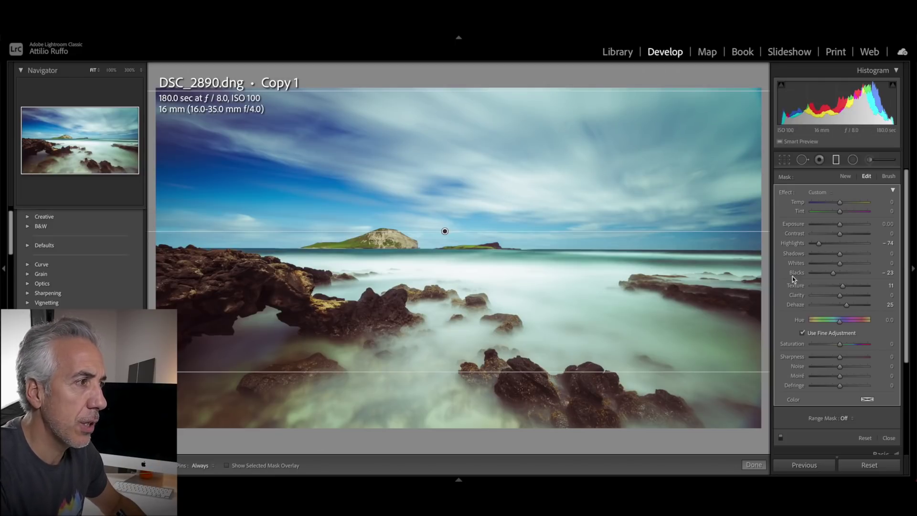
pyautogui.moveTo(840, 367); pyautogui.dragTo(823, 368)
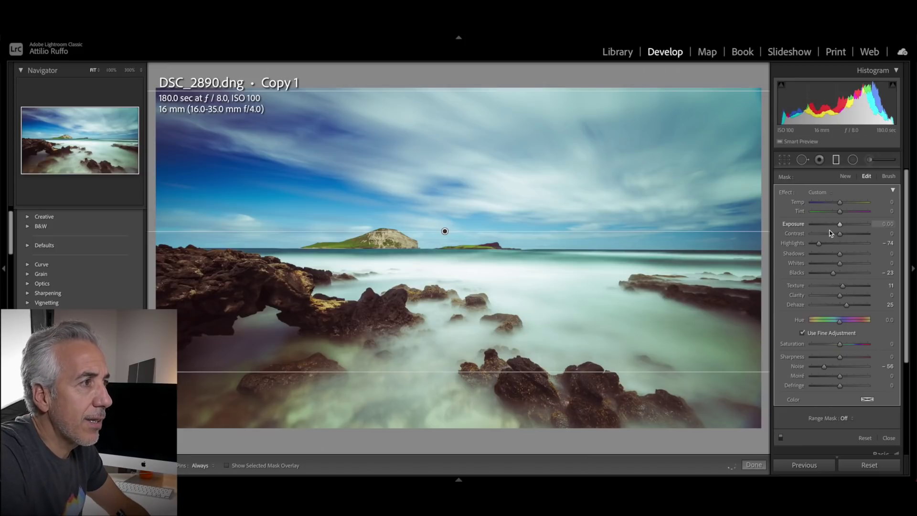
pyautogui.moveTo(840, 235); pyautogui.dragTo(846, 237)
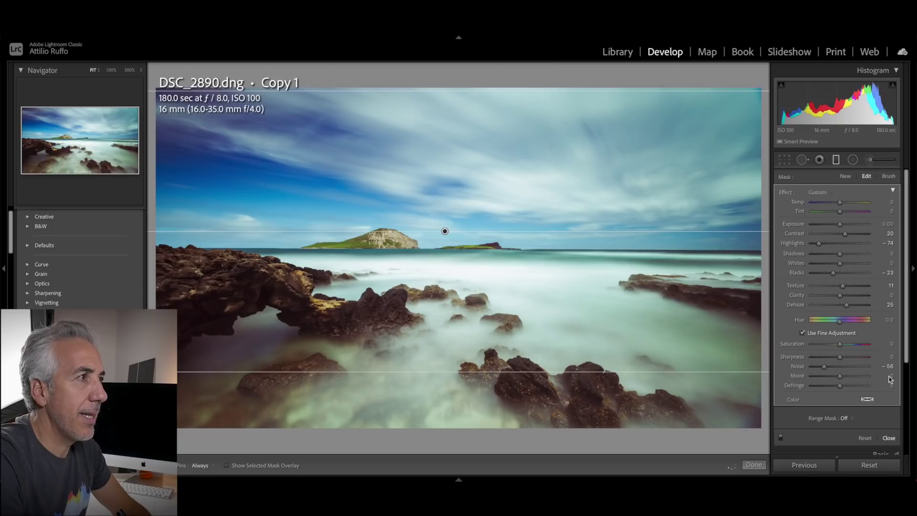
pyautogui.press('m')
# Visualize spots with the Spot Removal tool and heal the small spot in the upper sky
pyautogui.click(802, 160)
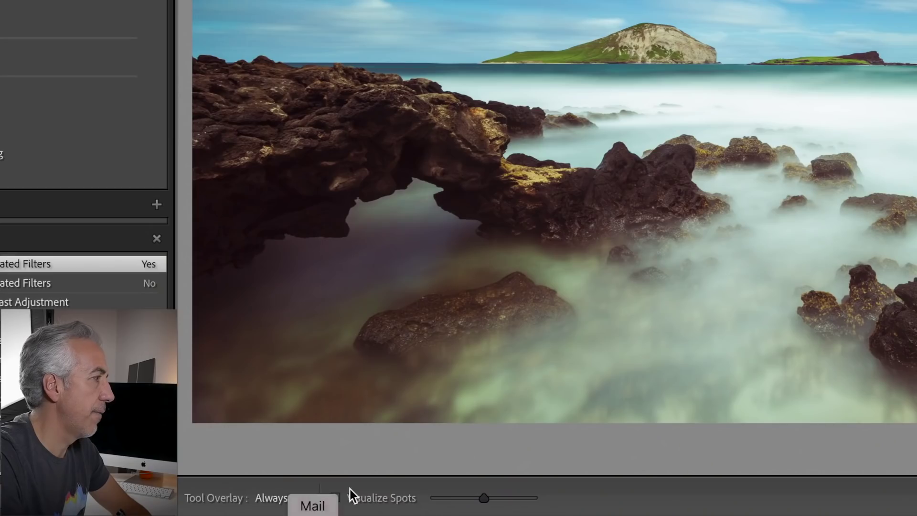
pyautogui.click(227, 465)
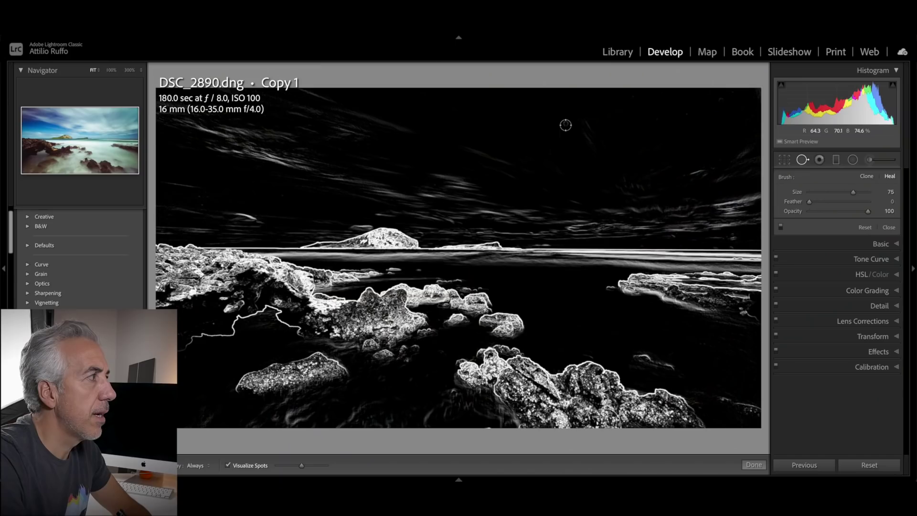
pyautogui.click(565, 124)
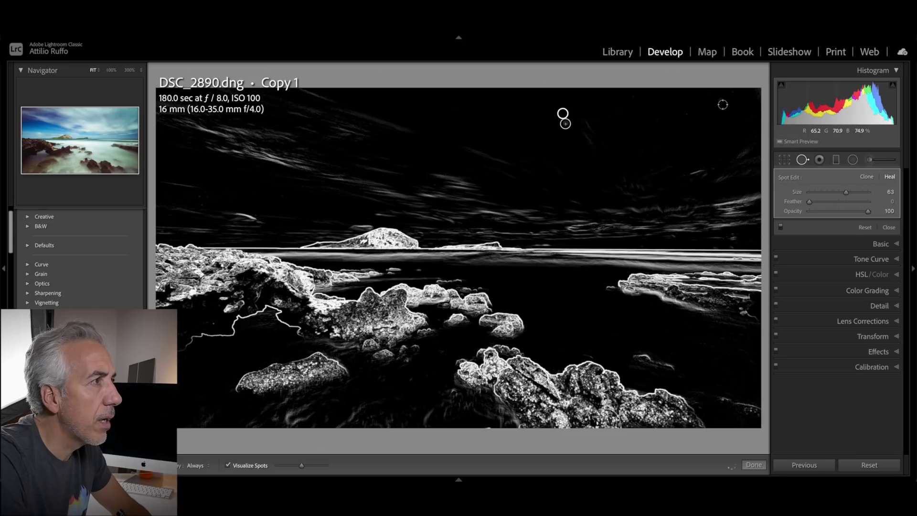
pyautogui.click(752, 466)
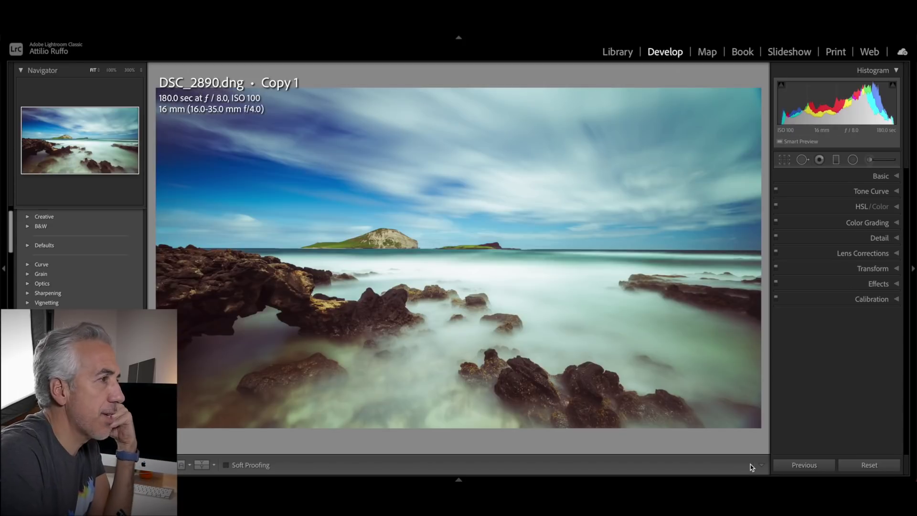
# Set up an adjustment brush of size 16 with Shadows 44, Texture 33 and Sharpness 24
pyautogui.click(870, 160)
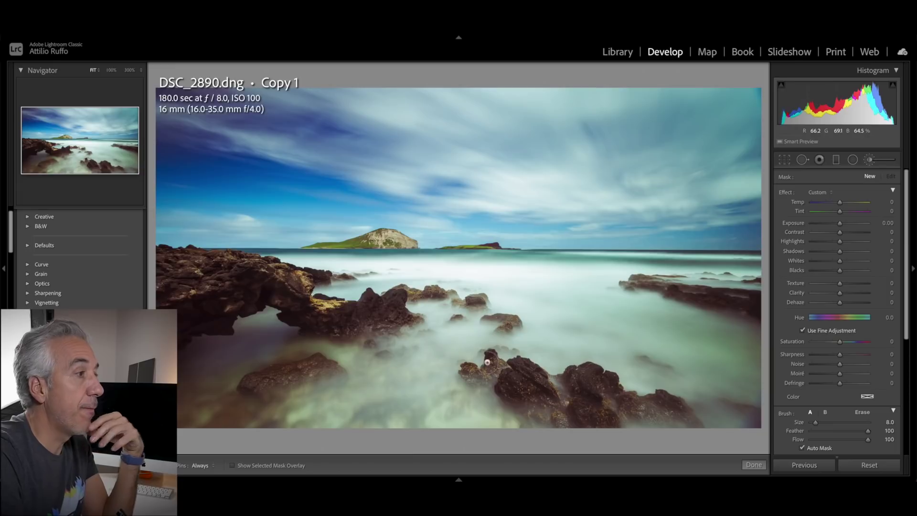
pyautogui.scroll(4, 582, 418)
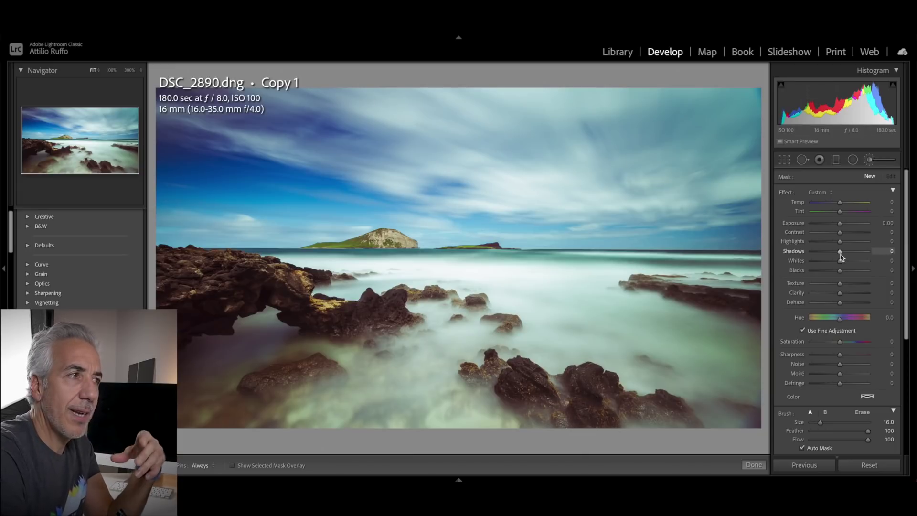
pyautogui.moveTo(841, 256); pyautogui.dragTo(851, 286)
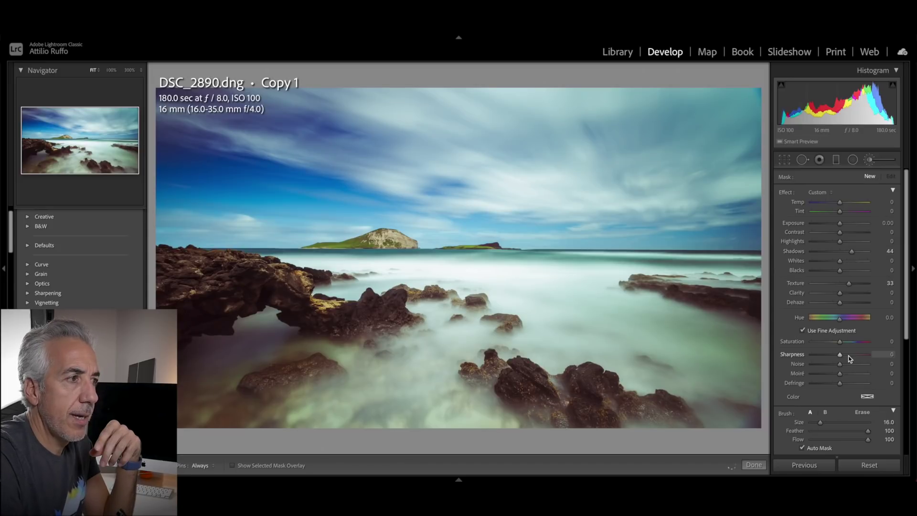
pyautogui.moveTo(839, 354); pyautogui.dragTo(847, 356)
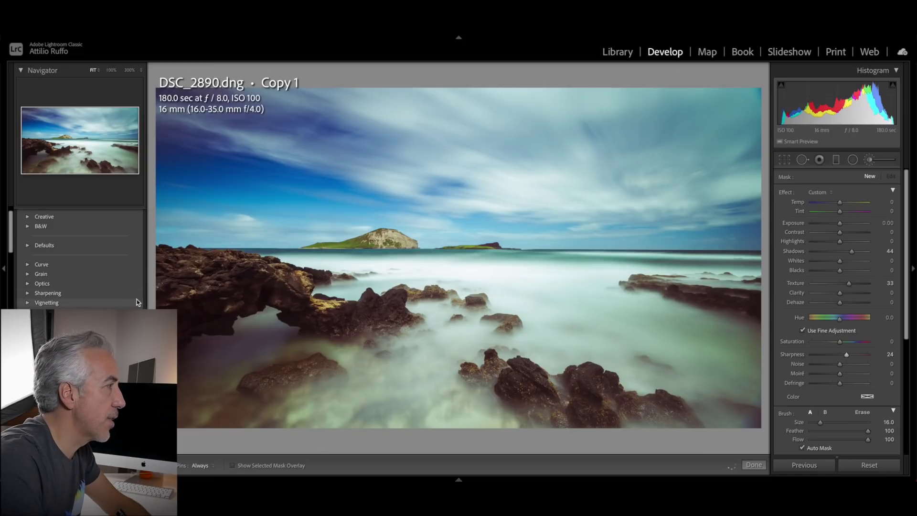
# Paint the adjustment over the coastal rocks, reducing the brush size to 7, and set its Shadows to 48 and Saturation to 11
pyautogui.moveTo(184, 312)
pyautogui.mouseDown()
pyautogui.moveTo(286, 279)
pyautogui.moveTo(251, 276)
pyautogui.moveTo(286, 271)
pyautogui.moveTo(389, 313)
pyautogui.mouseUp()
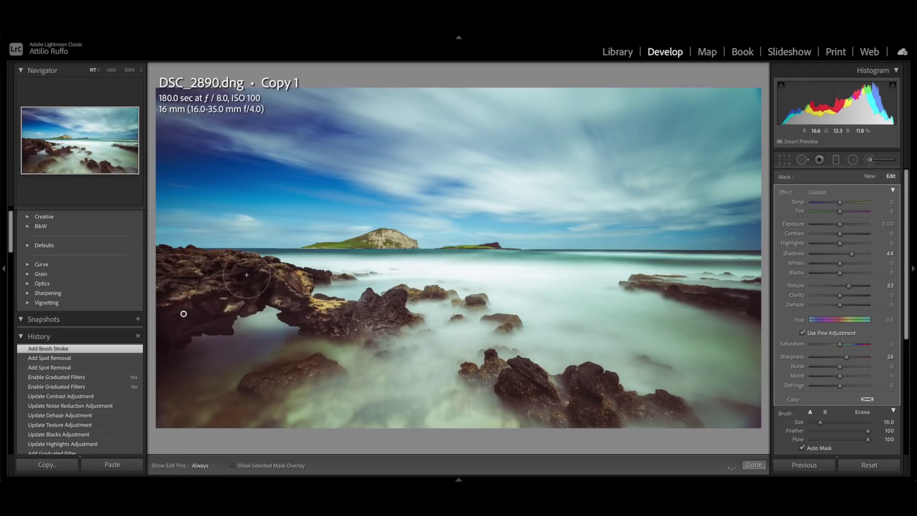
pyautogui.press('h')
pyautogui.moveTo(499, 371)
pyautogui.mouseDown()
pyautogui.moveTo(680, 414)
pyautogui.moveTo(498, 375)
pyautogui.mouseUp()
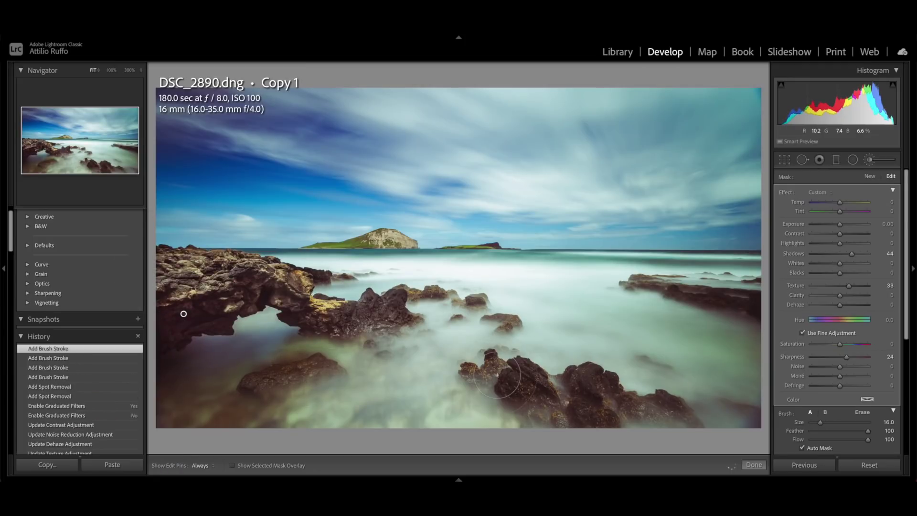
pyautogui.moveTo(248, 391); pyautogui.dragTo(329, 370)
pyautogui.moveTo(650, 284); pyautogui.dragTo(655, 283)
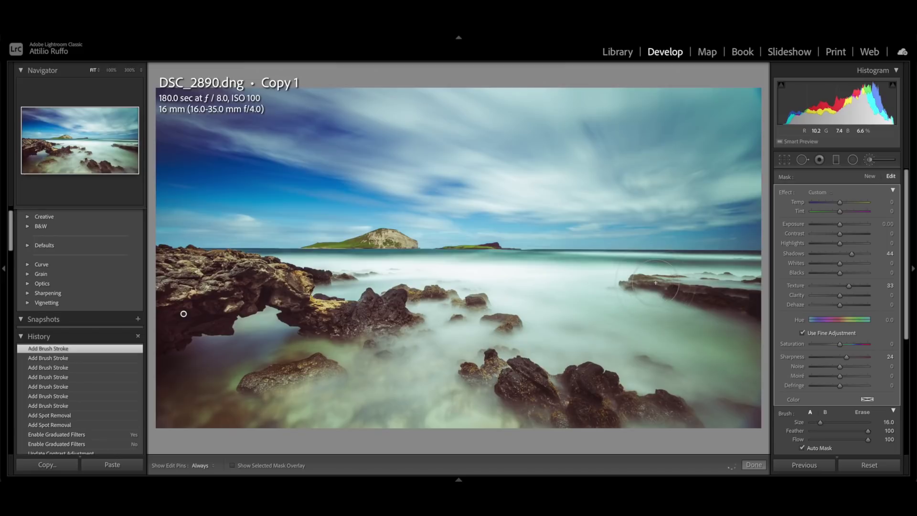
pyautogui.moveTo(820, 422); pyautogui.dragTo(814, 422)
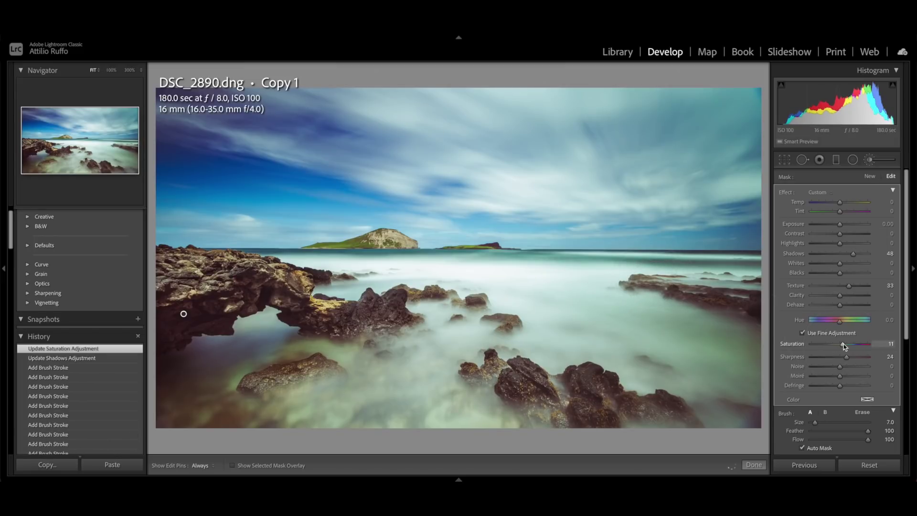
pyautogui.press('k')
# Add a post-crop vignette with Amount -8, Midpoint 6 and Feather 85, and compare the photo with its unedited version
pyautogui.click(886, 285)
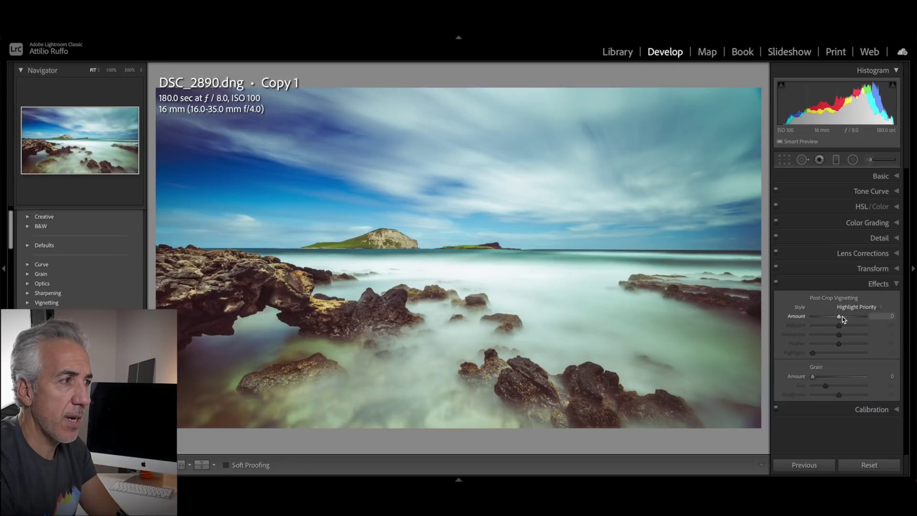
pyautogui.moveTo(838, 317); pyautogui.dragTo(837, 317)
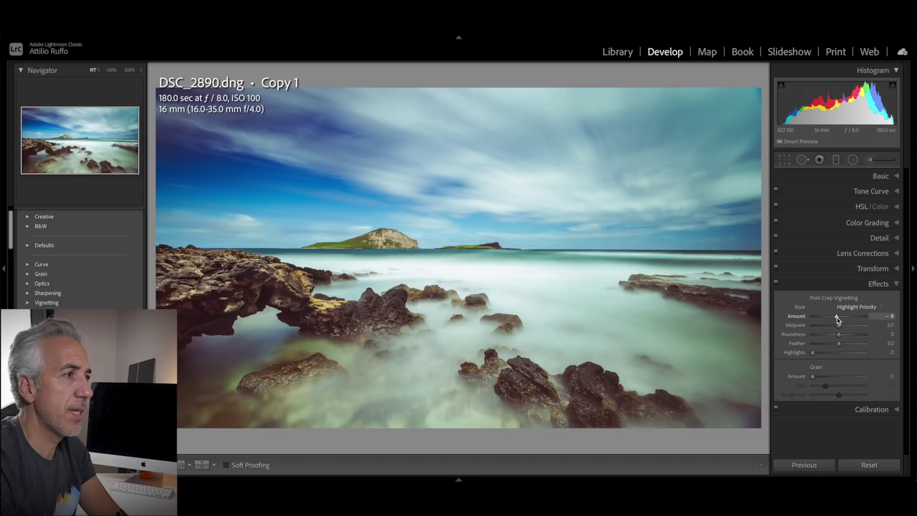
pyautogui.moveTo(837, 317); pyautogui.dragTo(836, 317)
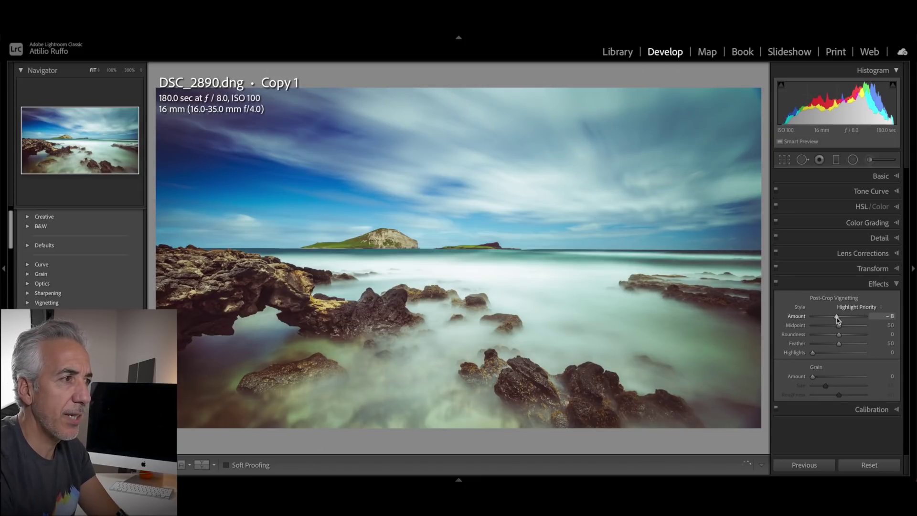
pyautogui.moveTo(838, 326); pyautogui.dragTo(816, 327)
pyautogui.moveTo(839, 343); pyautogui.dragTo(858, 345)
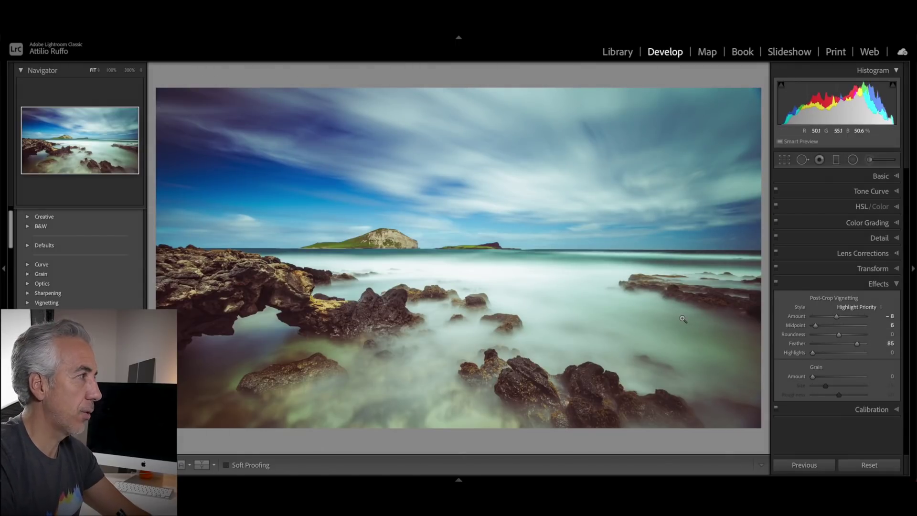
pyautogui.press('\\')
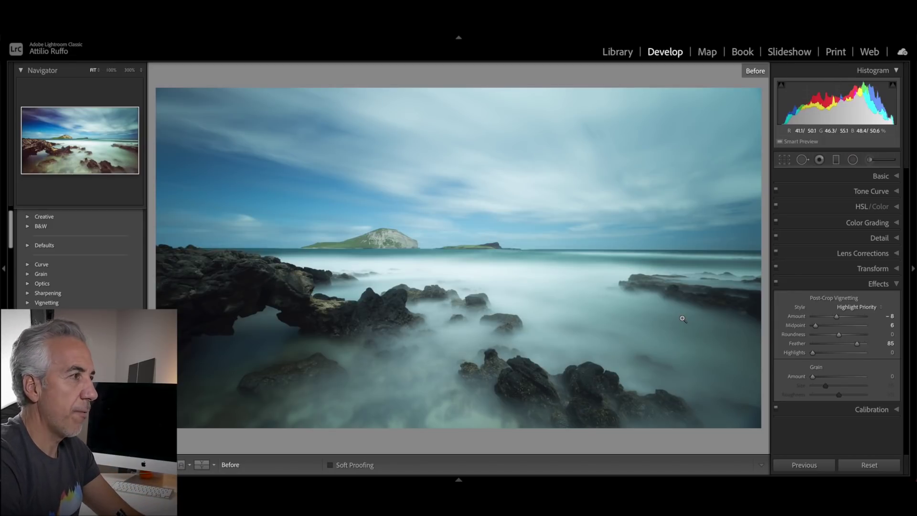
pyautogui.press('\\')
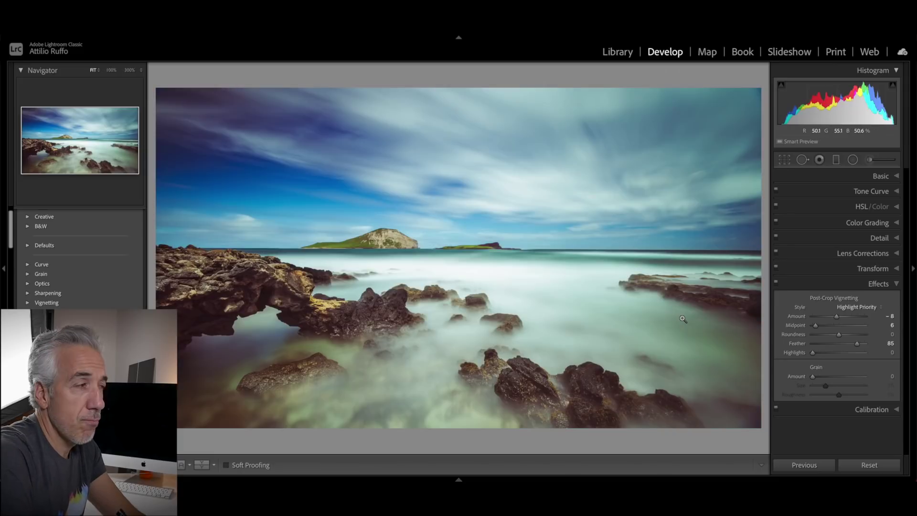